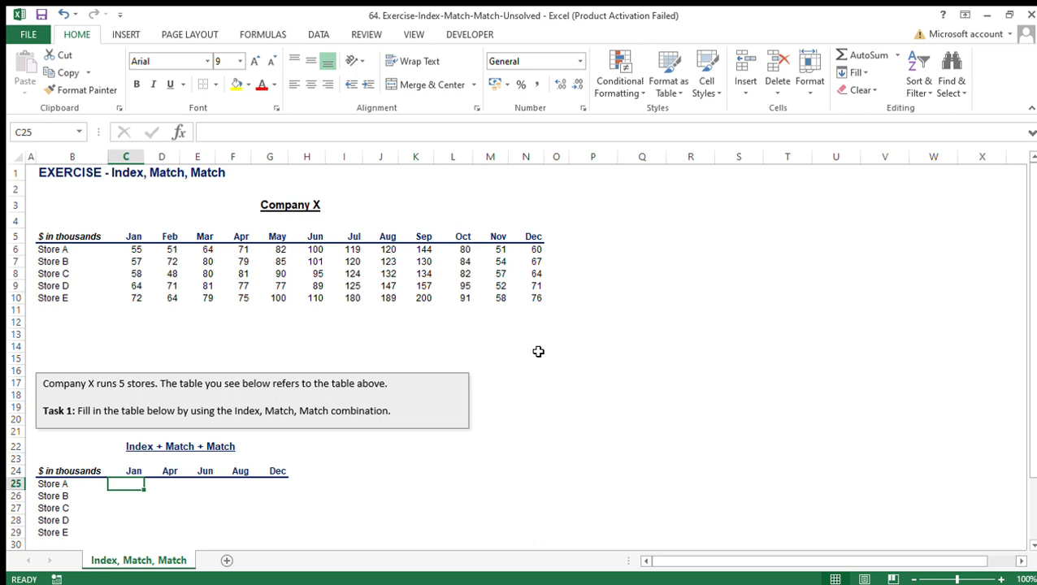
- Examine the Company X monthly figures for each store and the extent of the empty Index + Match + Match table, B24:G29
drag(424, 249, 534, 301)
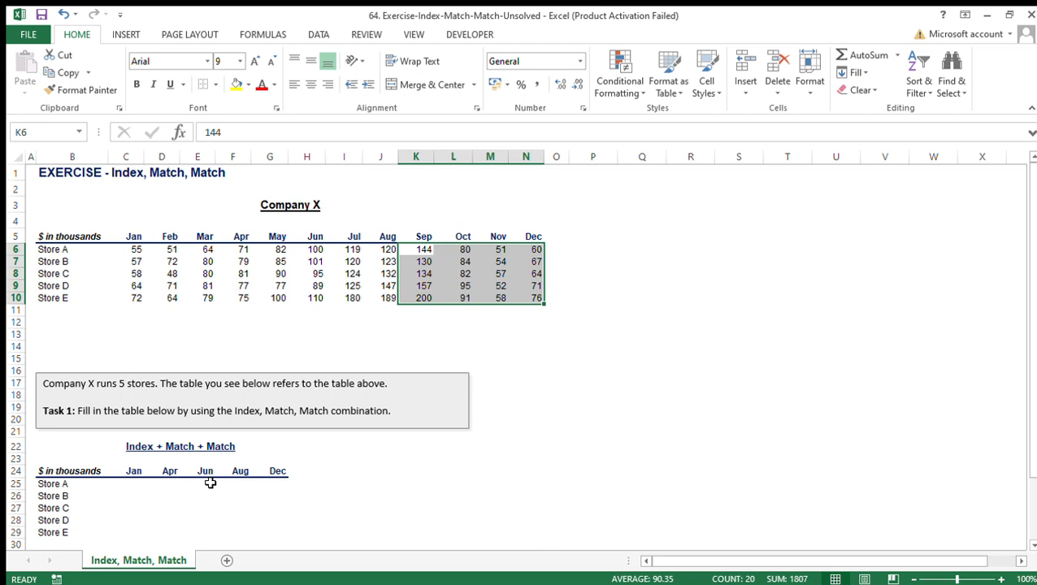
drag(307, 251, 528, 298)
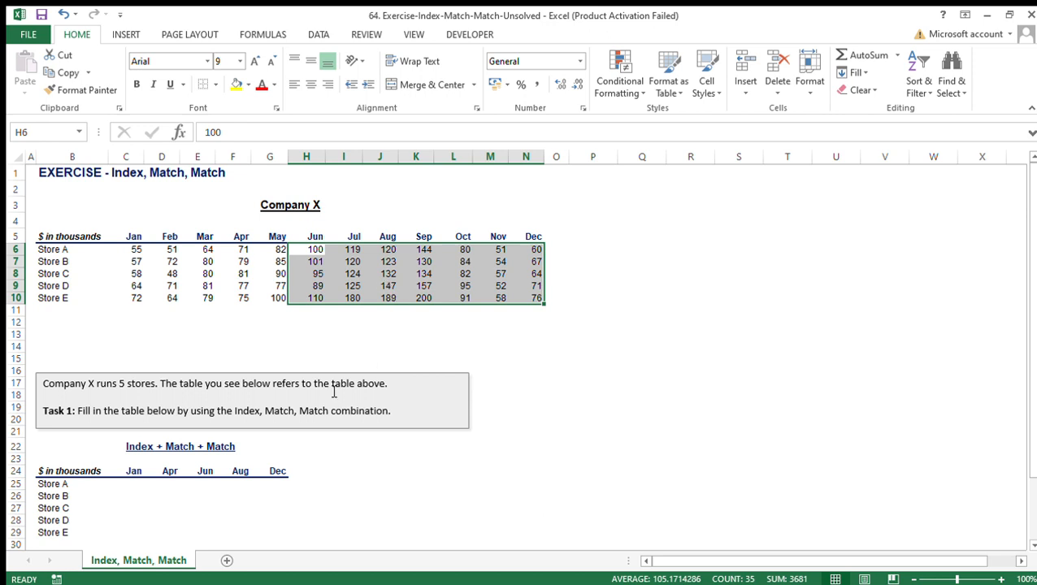
scroll(337, 394, down, 1)
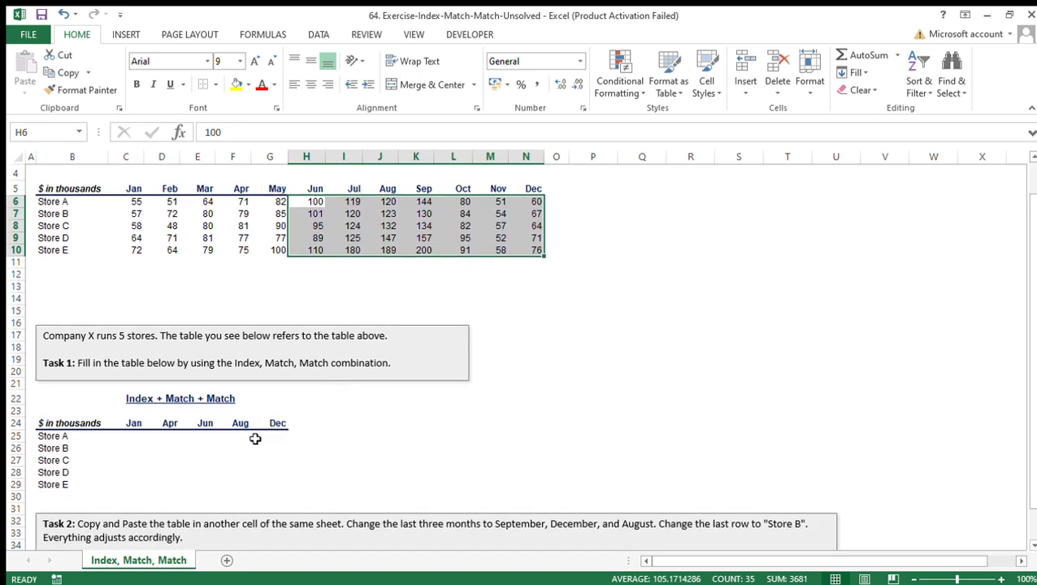
click(141, 439)
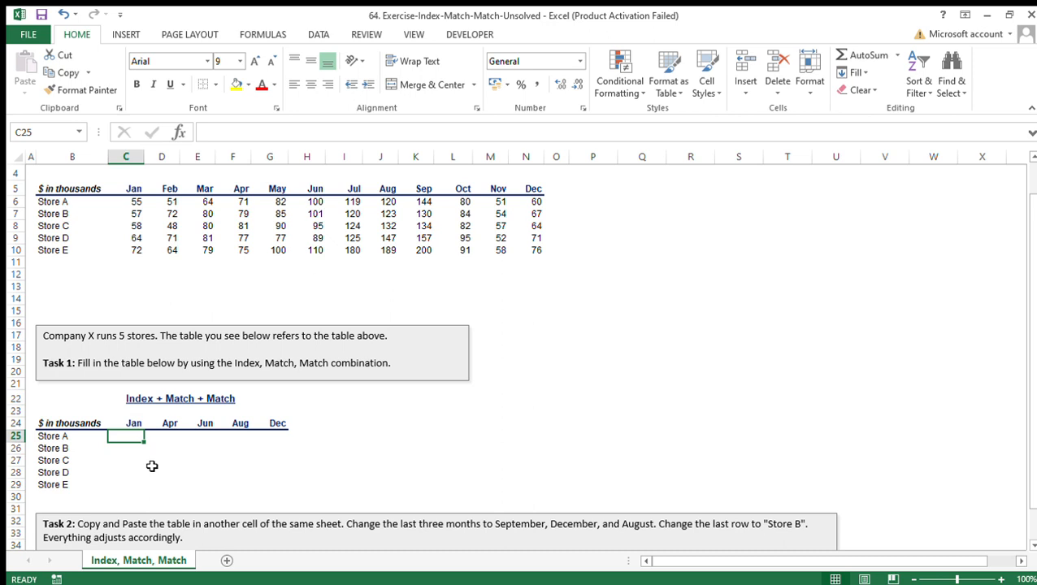
key(Up)
key(Left)
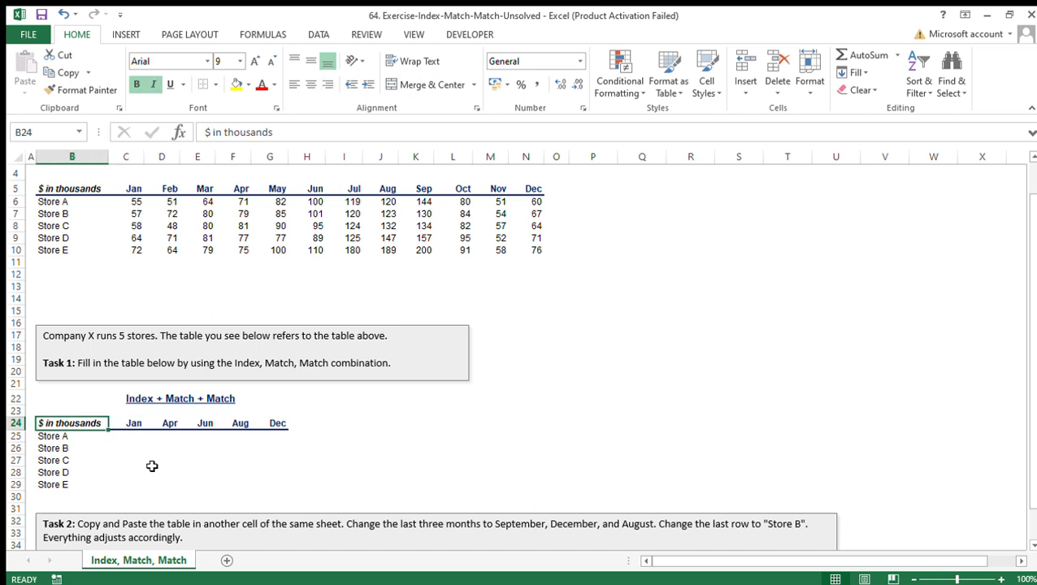
key(shift+Right)
key(shift+Right)
key(shift+Right)
key(shift+Right)
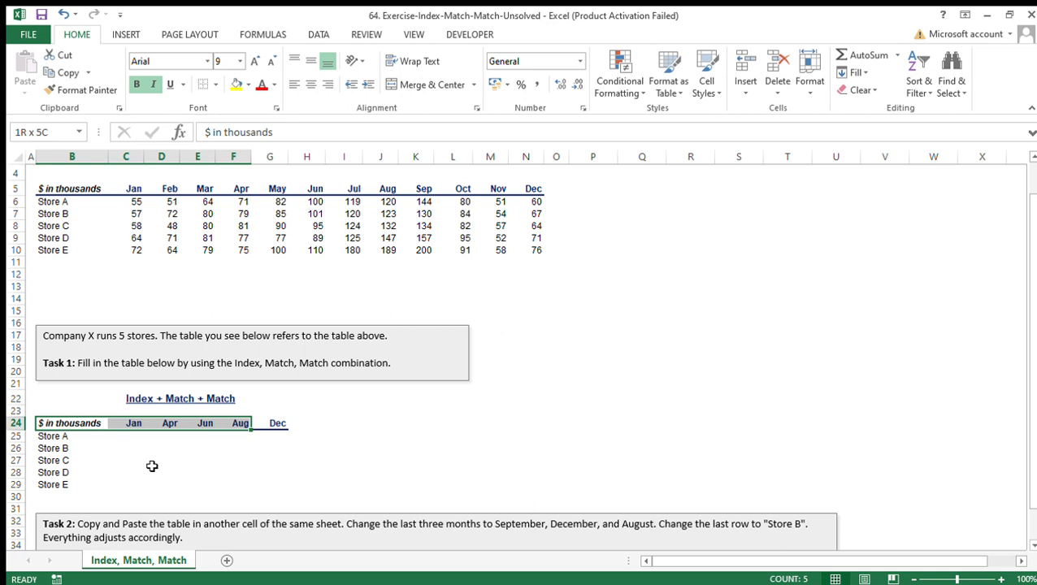
key(shift+Right)
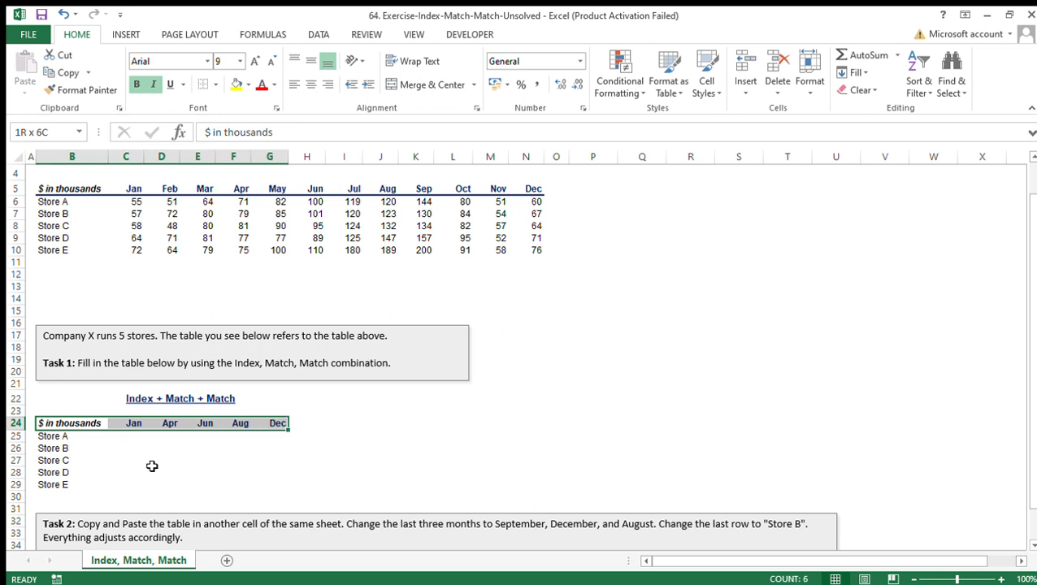
key(shift+Down)
key(shift+Down)
key(shift+Down)
key(shift+Down)
key(shift+Down)
key(shift+Down)
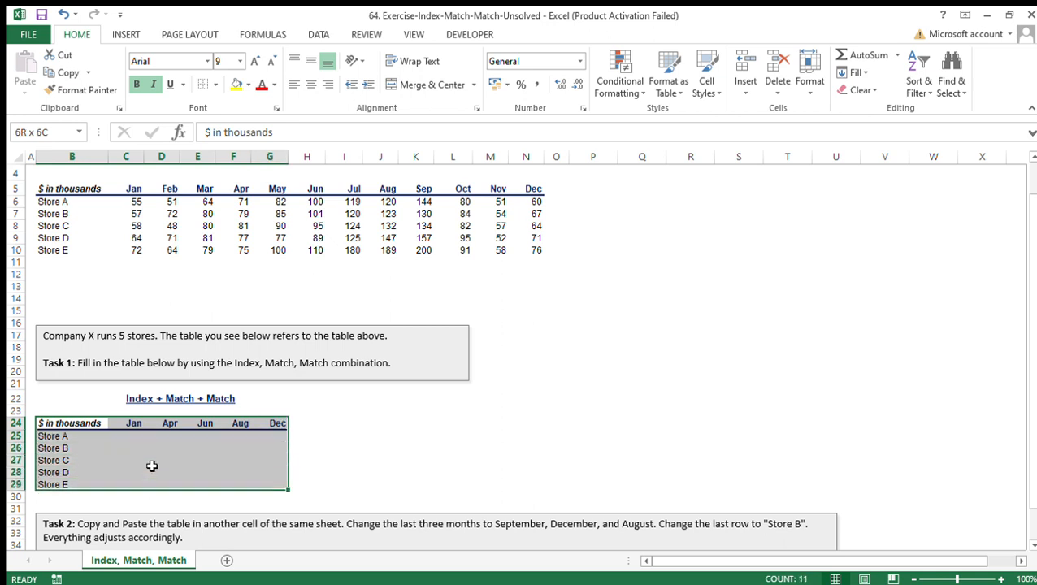
- Review the lower table's month headers and blank Store A row against the Company X source table
key(Right)
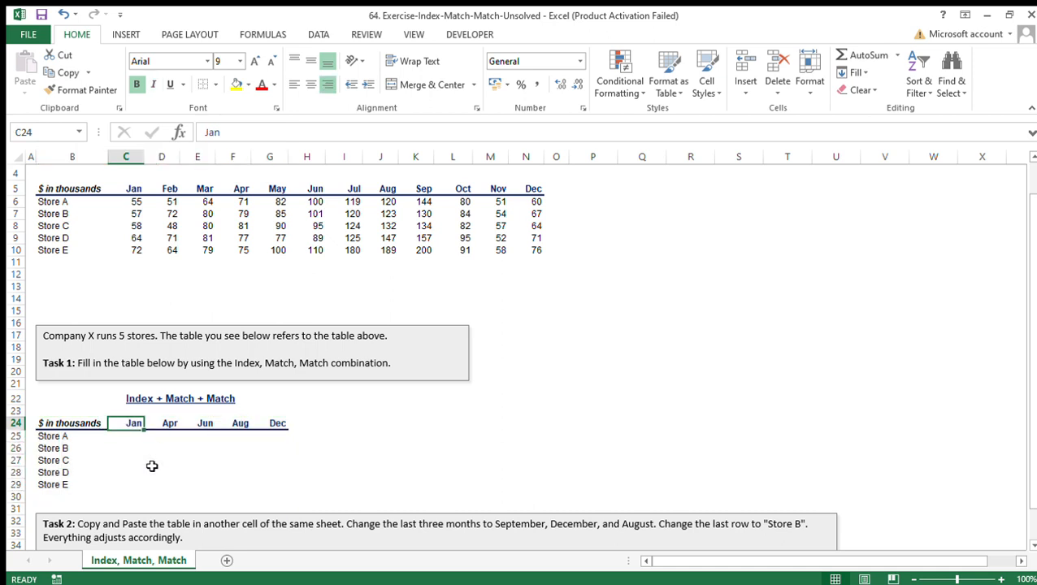
key(Right)
key(Right)
key(Right)
key(Right)
key(Down)
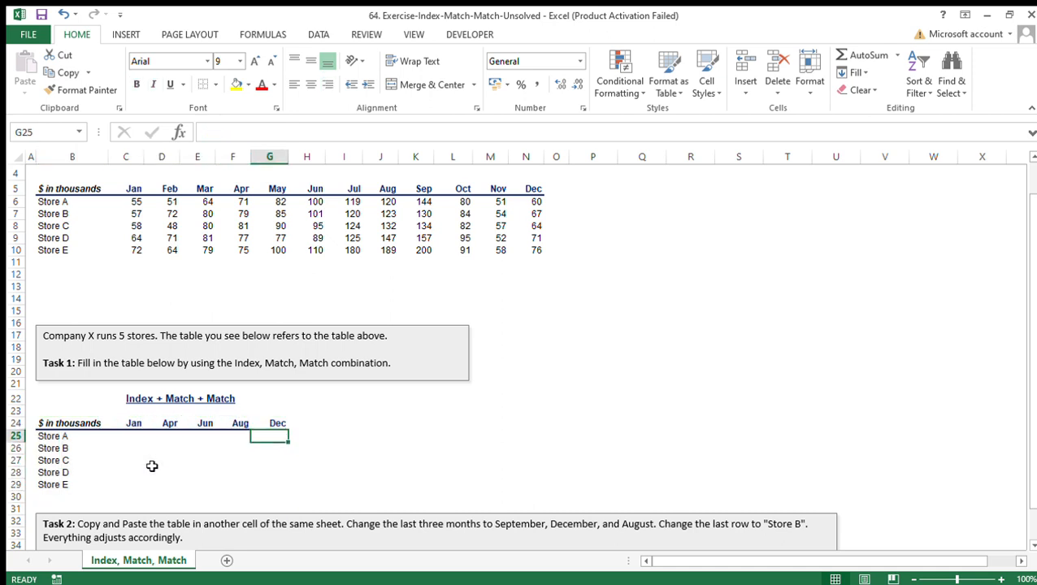
key(Left)
key(Left)
key(Left)
key(Left)
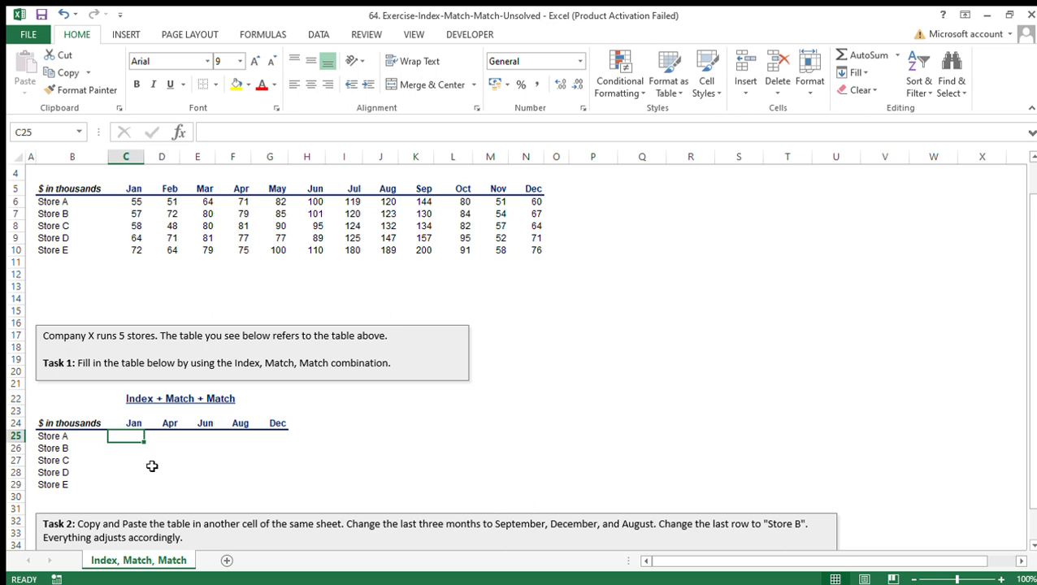
scroll(152, 466, up, 1)
click(159, 347)
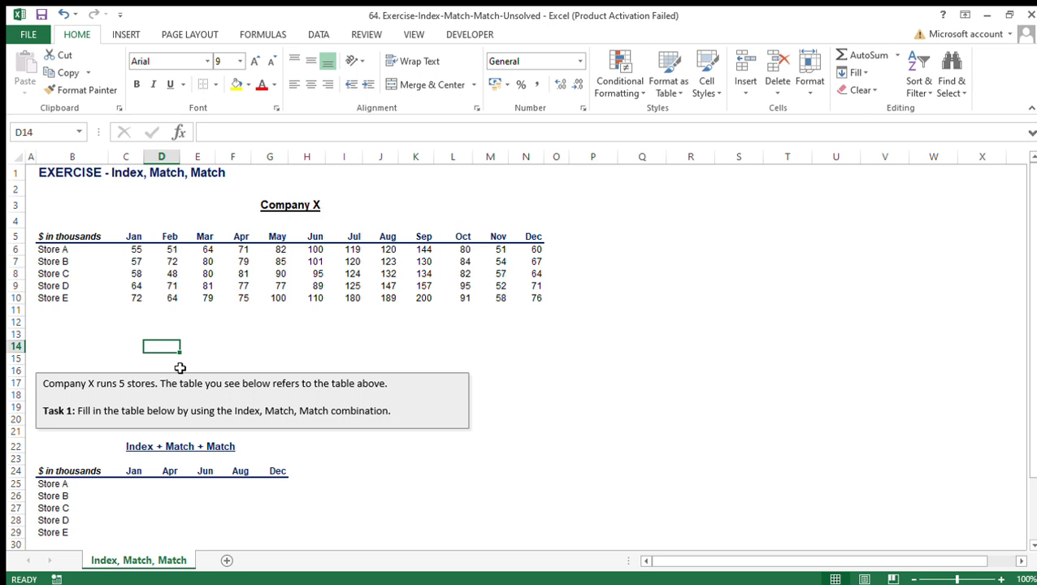
- Start an INDEX formula in C25 with the absolute range $B$6:$N$10 as its array
scroll(180, 367, down, 2)
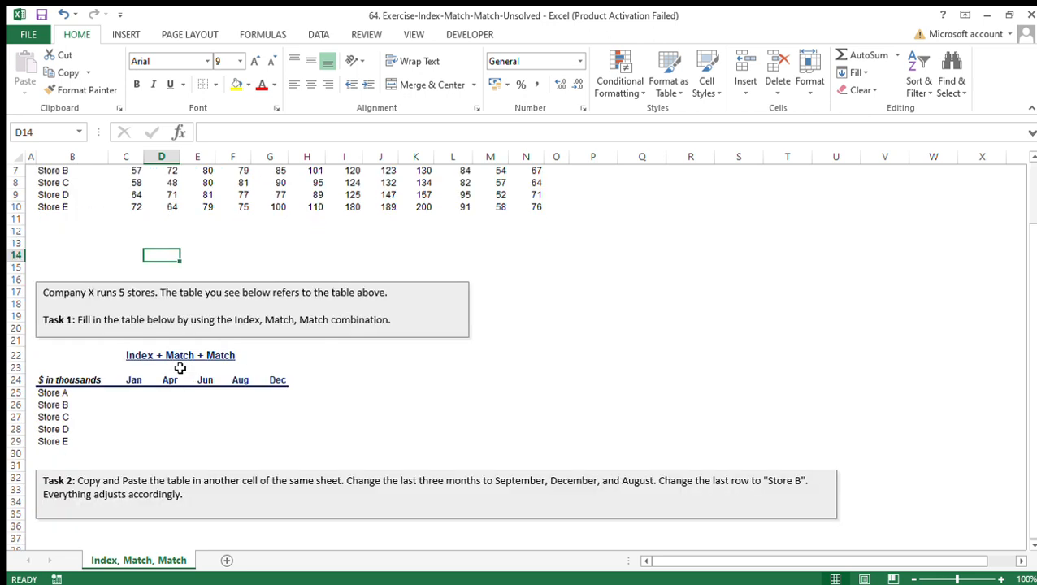
click(137, 397)
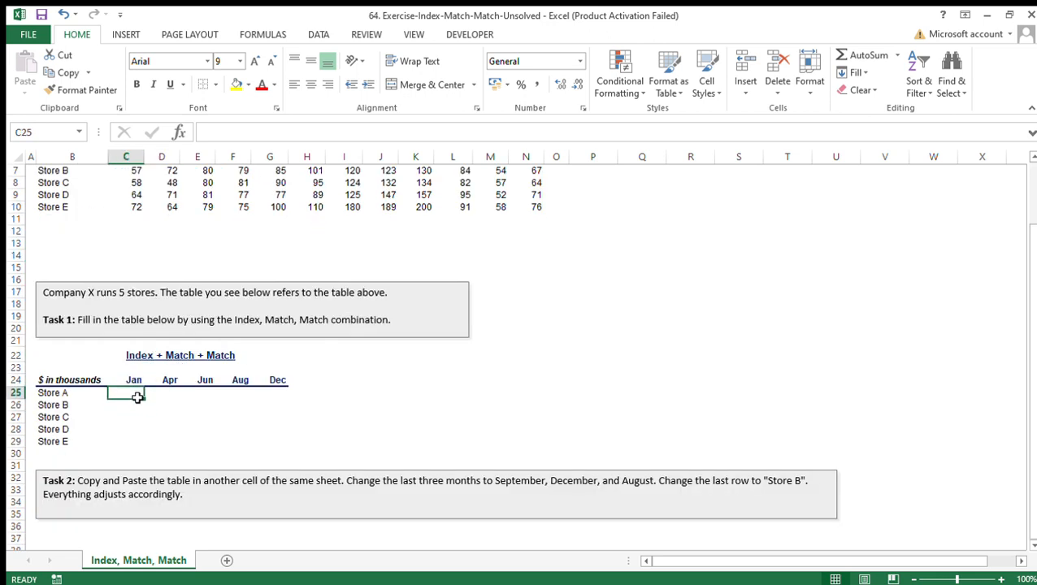
text(=indecx)
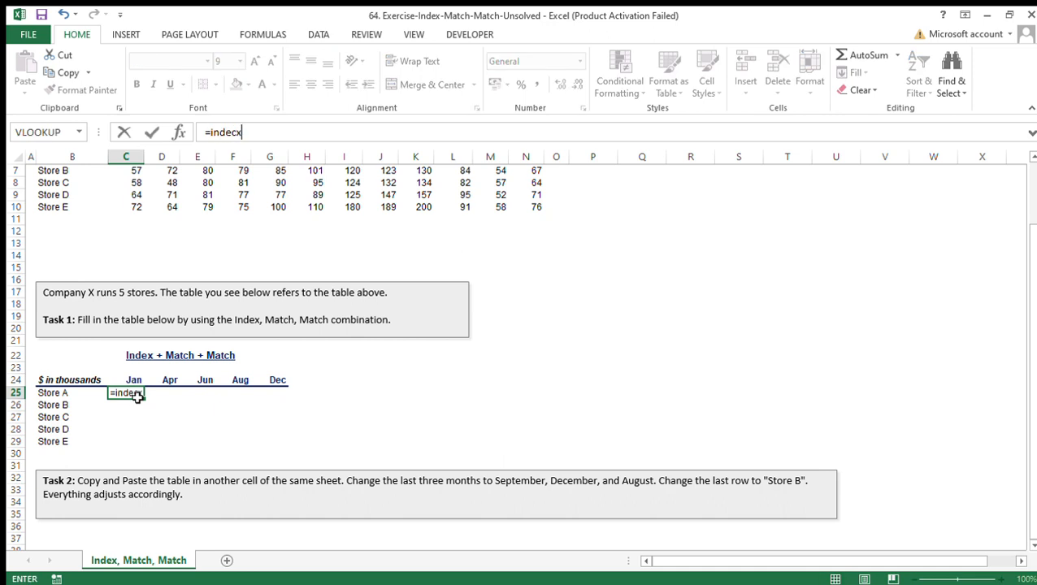
key(BackSpace)
key(BackSpace)
text(x)
key(Tab)
scroll(196, 421, up, 2)
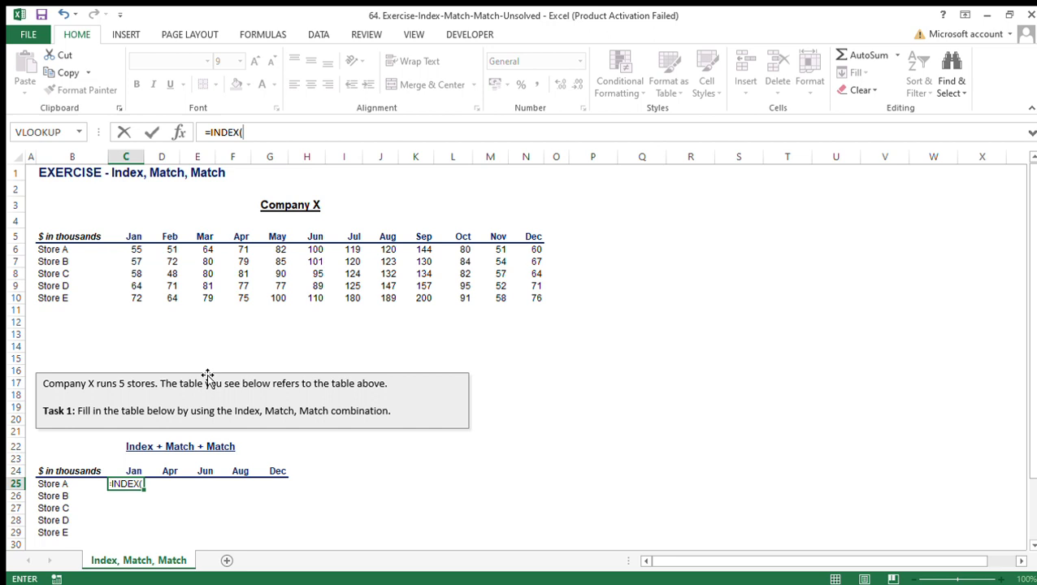
click(71, 251)
key(ctrl+shift+Right)
key(ctrl+shift+Down)
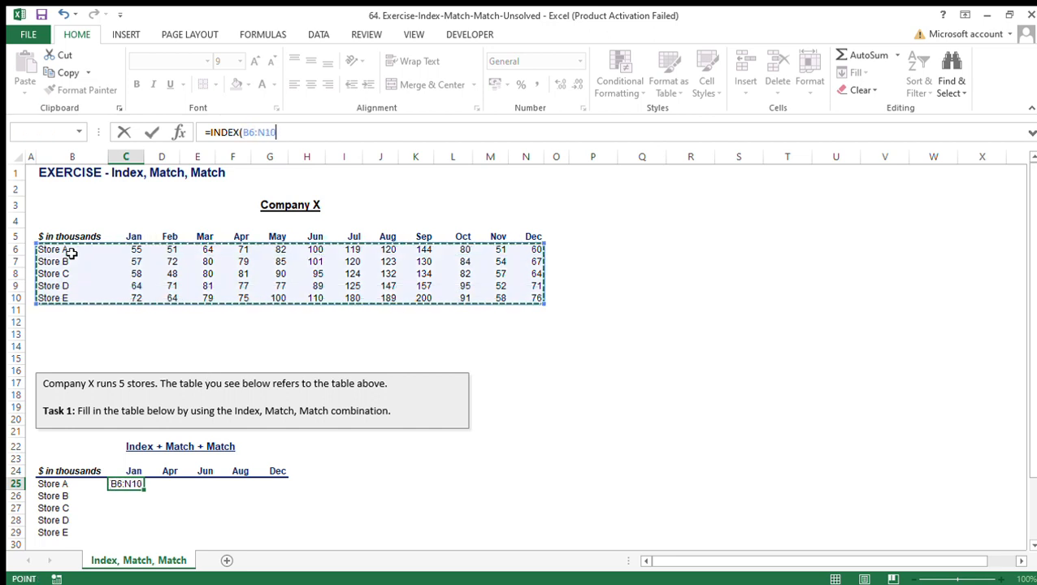
key(F4)
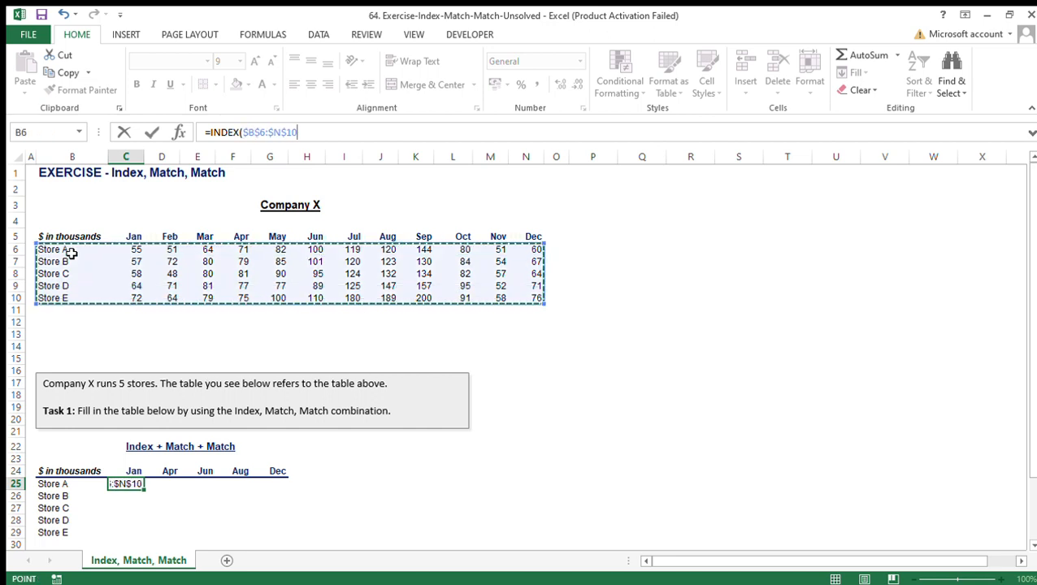
text(,)
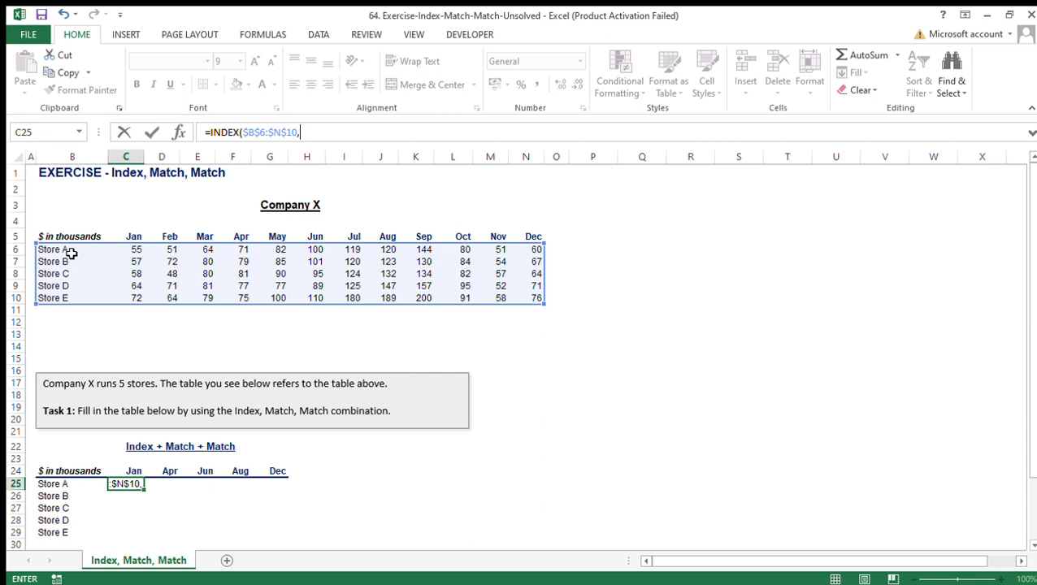
- Add the row argument MATCH($B25,$B$6:$B$10,0) to the INDEX formula to look up the store name
text(match)
key(Tab)
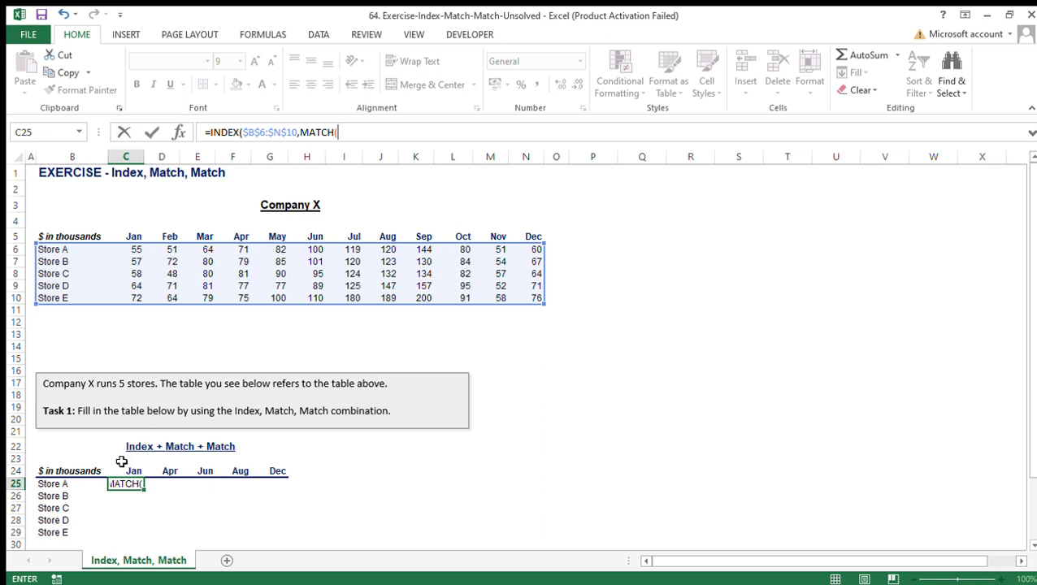
click(66, 485)
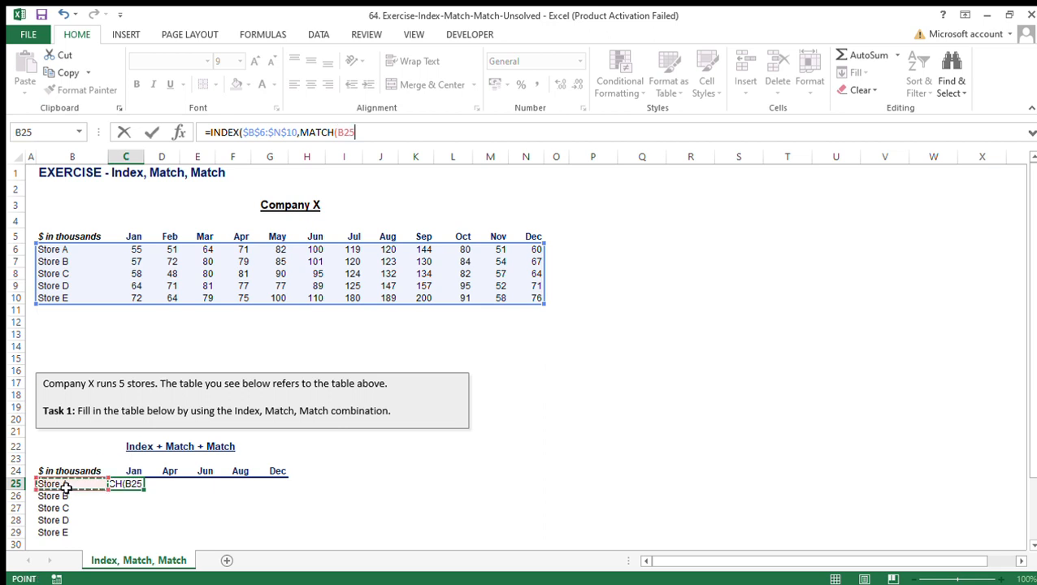
key(F4)
key(F4)
key(F4)
text(,)
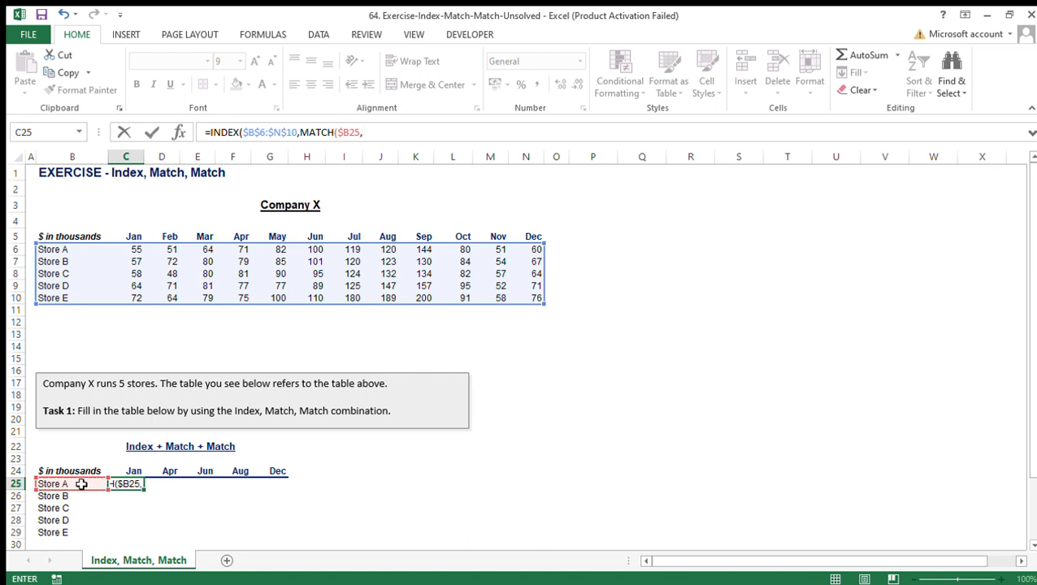
click(59, 251)
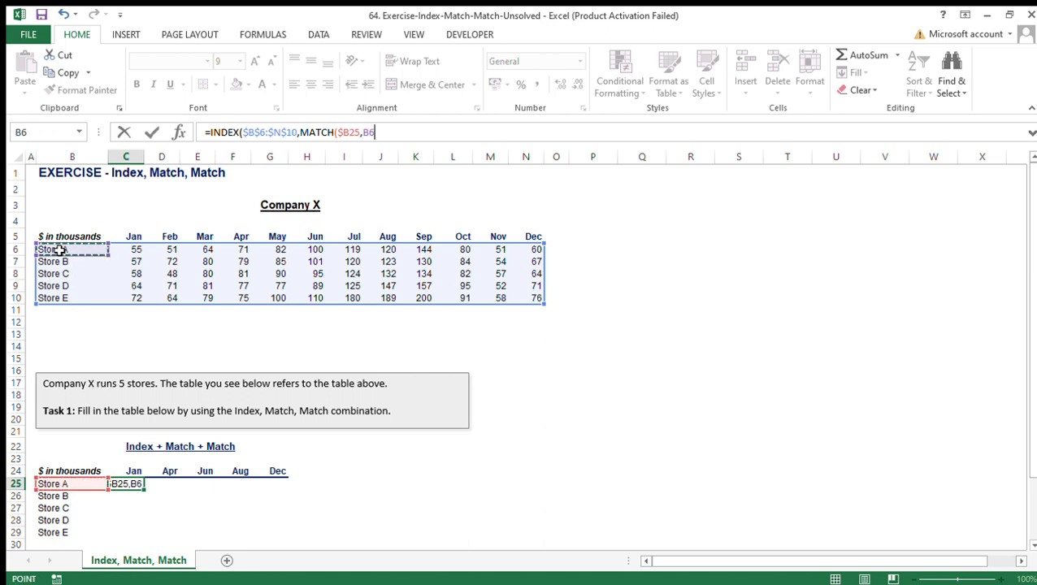
key(ctrl+shift+Down)
key(F4)
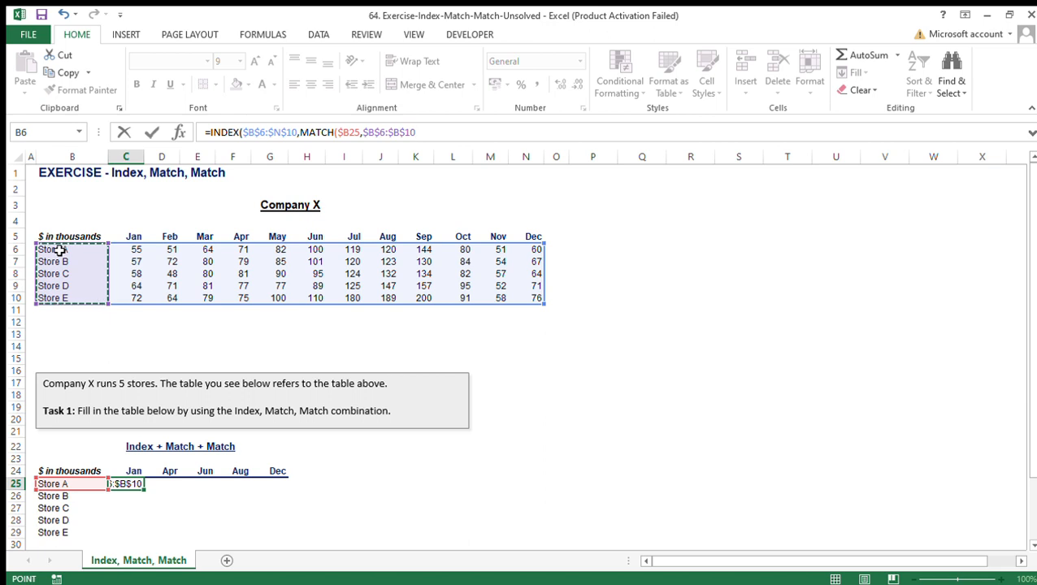
text(,0))
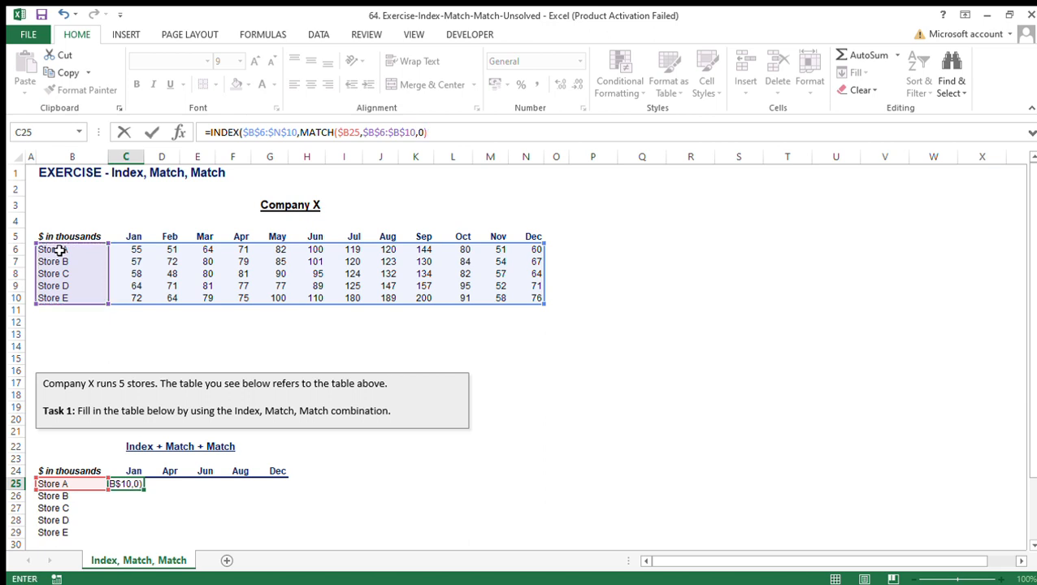
text(,)
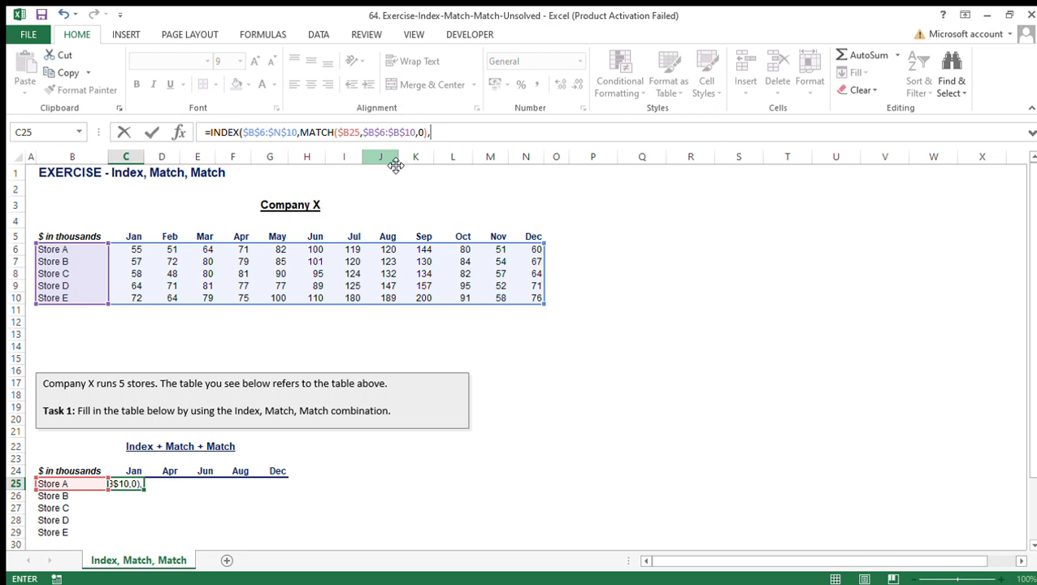
- Add the column argument MATCH(C$24,$B$5:$N$5,0) to look up the month and commit the formula in C25
text(match()
click(135, 471)
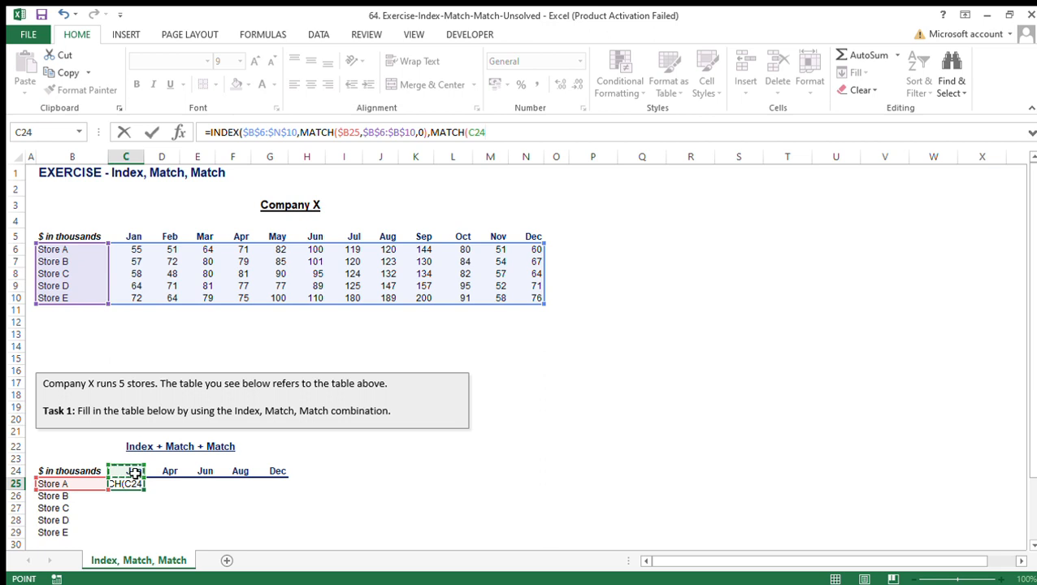
key(F4)
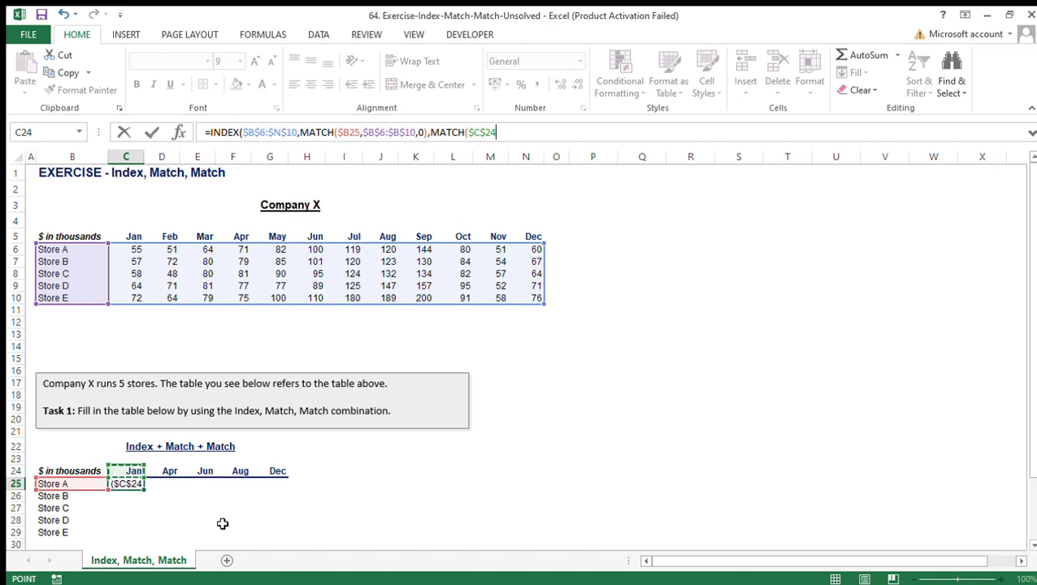
key(F4)
text(,)
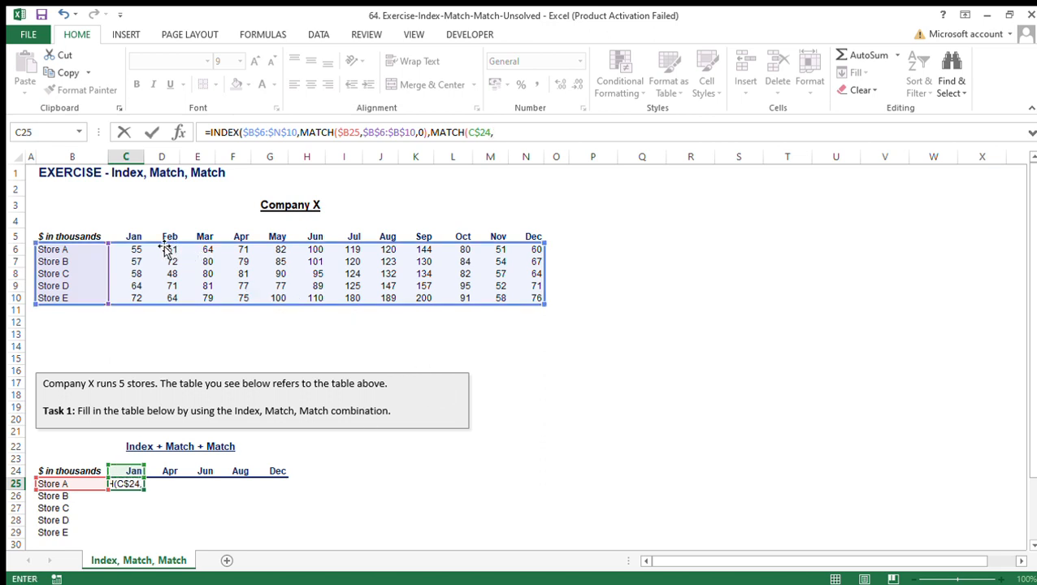
click(86, 237)
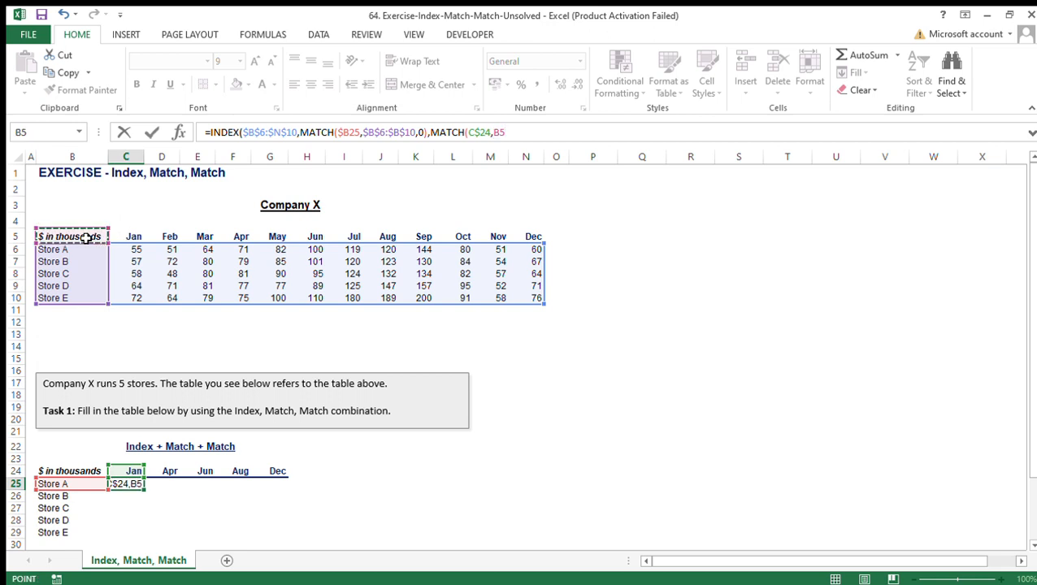
key(ctrl+shift+Right)
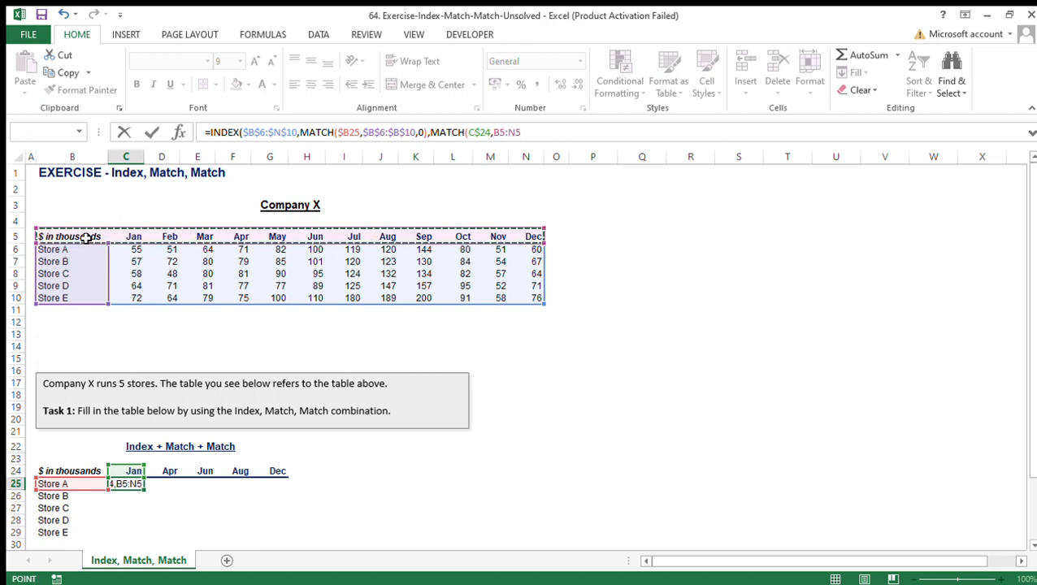
key(F4)
text(,)
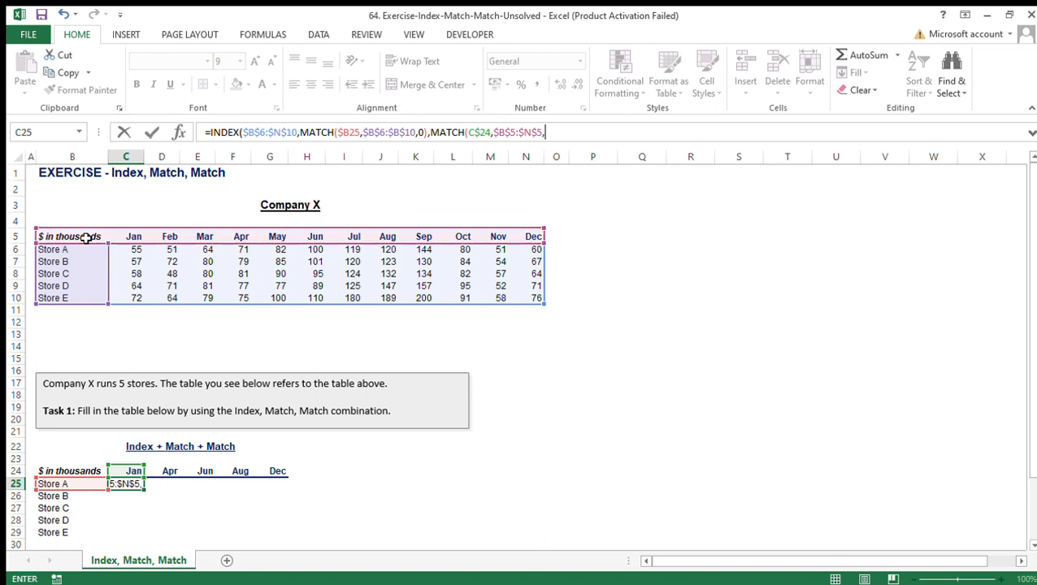
text(0)))
key(Return)
- Fill the C25 formula across the Store A row to G25 and check the copied formulas
key(Up)
key(shift+Right)
key(shift+Right)
key(shift+Right)
key(shift+Right)
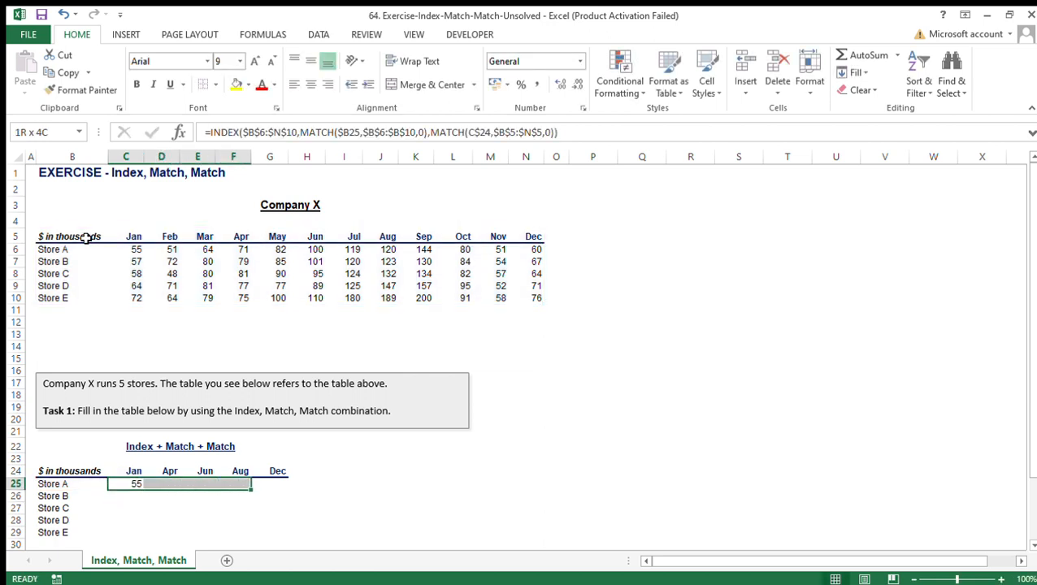
key(ctrl+r)
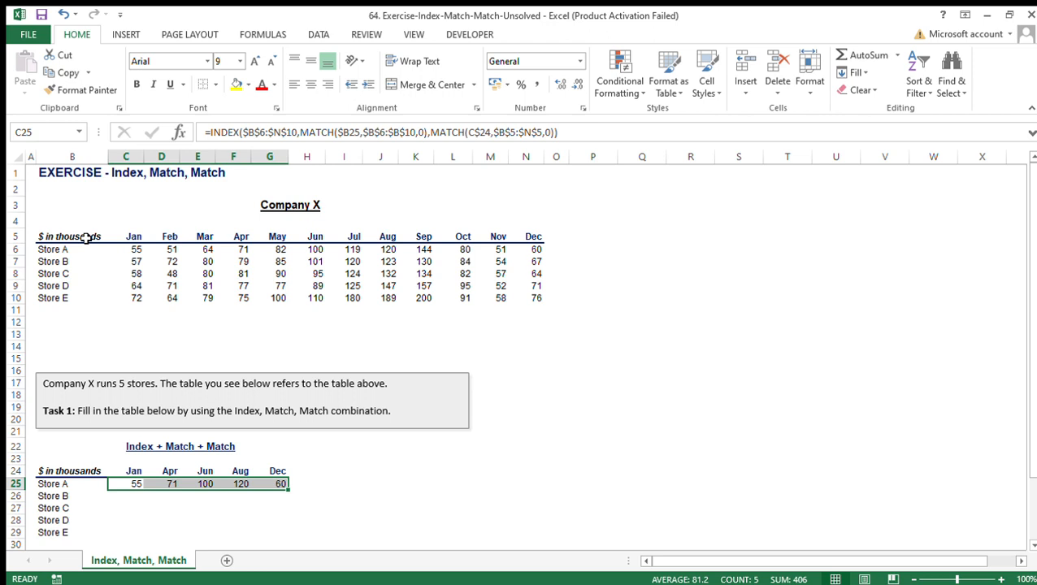
key(Right)
key(Right)
key(Right)
key(Right)
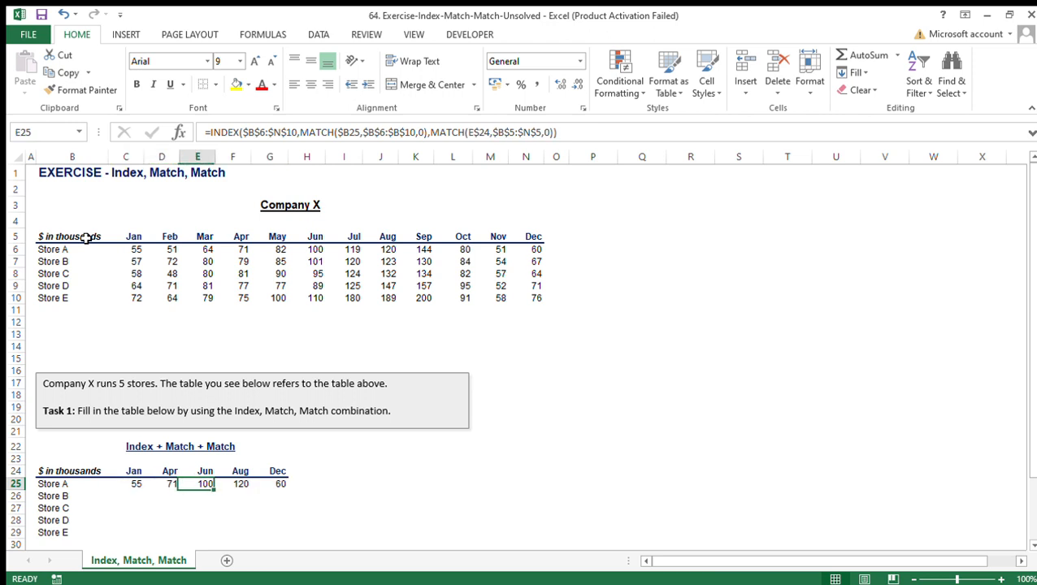
- Fill the Store A formulas in C25:G25 down through the Store E row, covering C25:G29
key(Down)
key(Left)
key(Left)
key(Left)
key(Up)
key(Left)
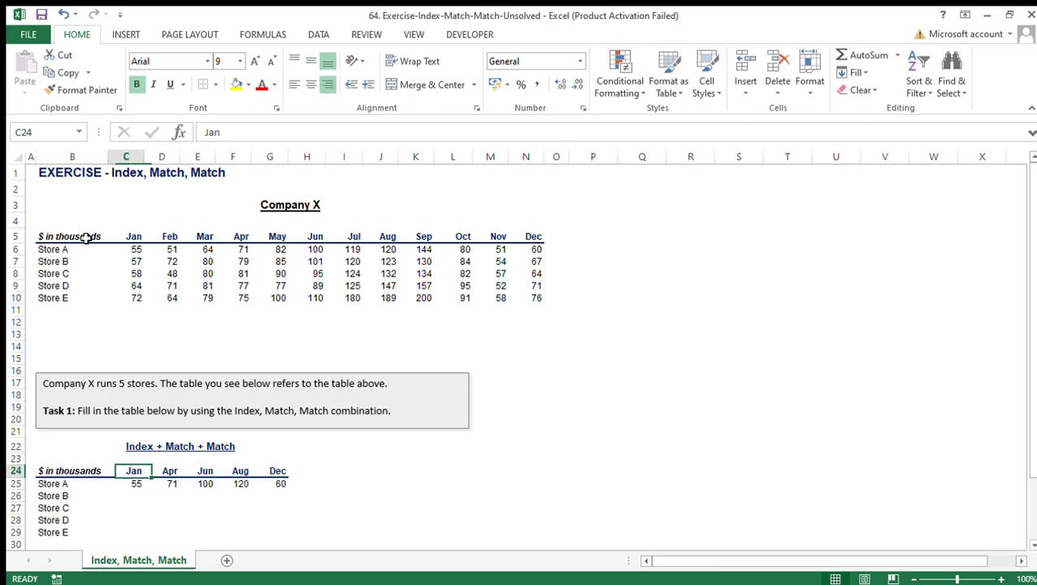
key(shift+Right)
key(shift+Right)
key(shift+Right)
key(shift+Right)
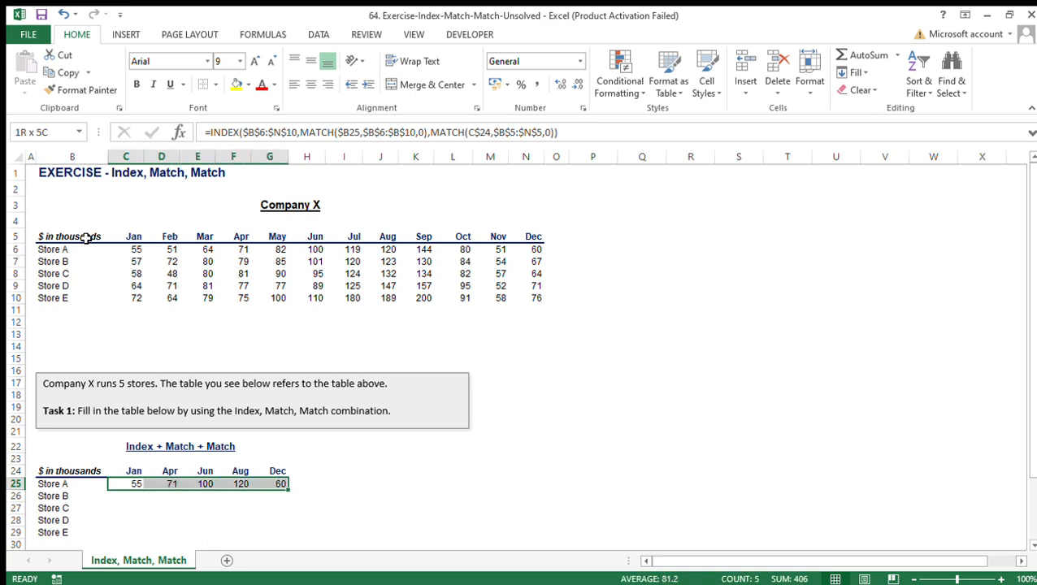
key(shift+Down)
key(shift+Down)
key(shift+Down)
key(shift+Down)
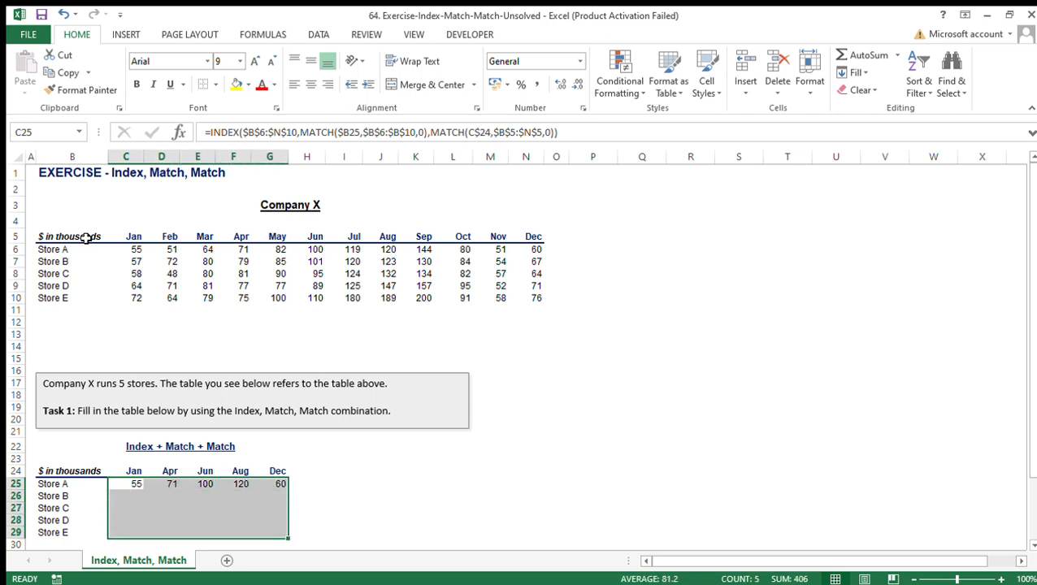
key(ctrl+d)
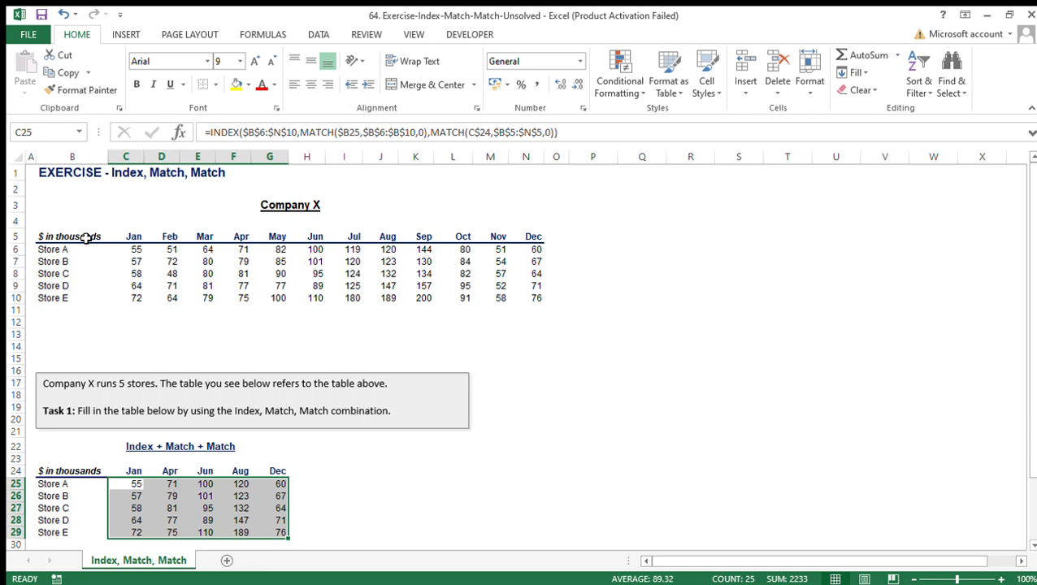
- Inspect the copied formulas in the lower table's Jun, Aug and Dec columns to check their store and month references
key(Down)
key(Up)
key(Right)
key(Right)
key(Down)
key(Down)
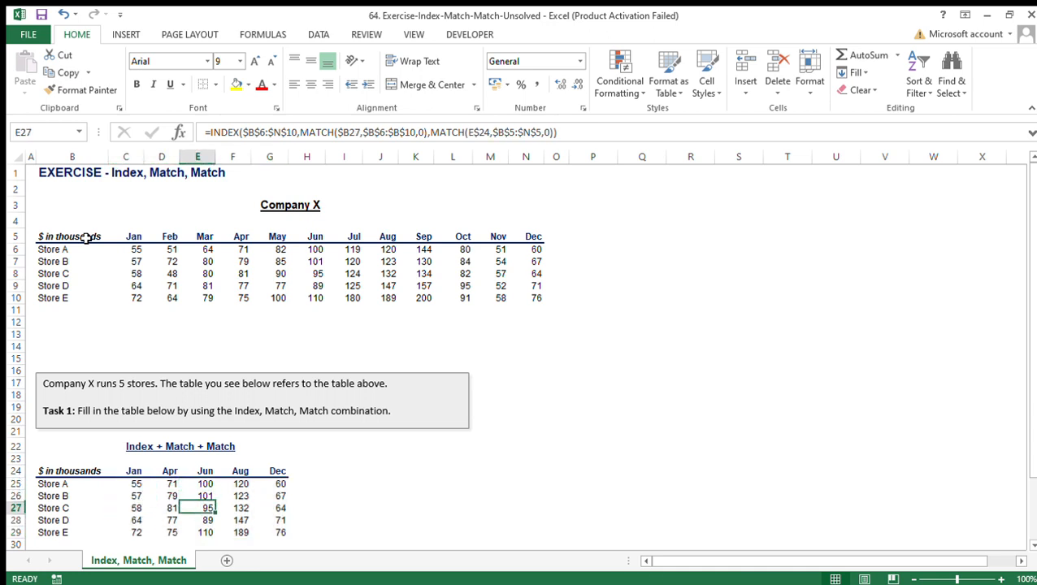
key(Down)
key(Right)
key(Up)
key(Up)
key(Right)
key(Down)
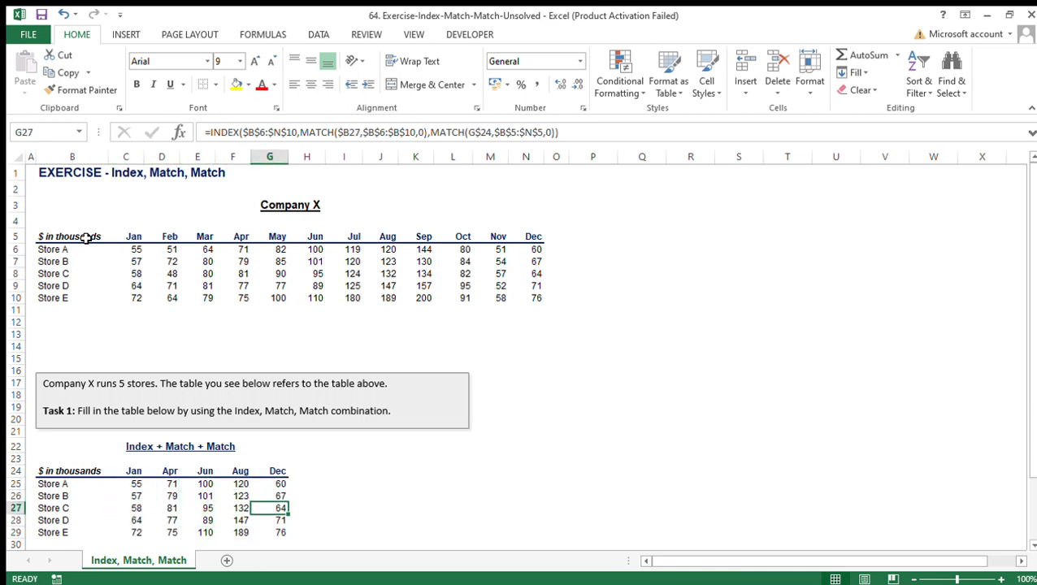
- Compare the Store C row of the lower table with the Store C row of the Company X table
key(shift+space)
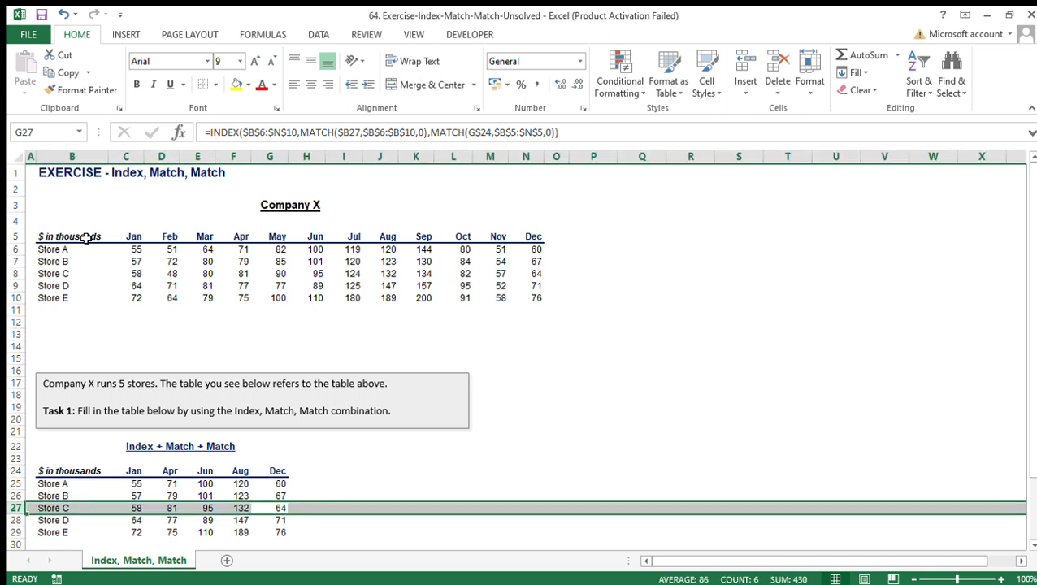
key(ctrl+a)
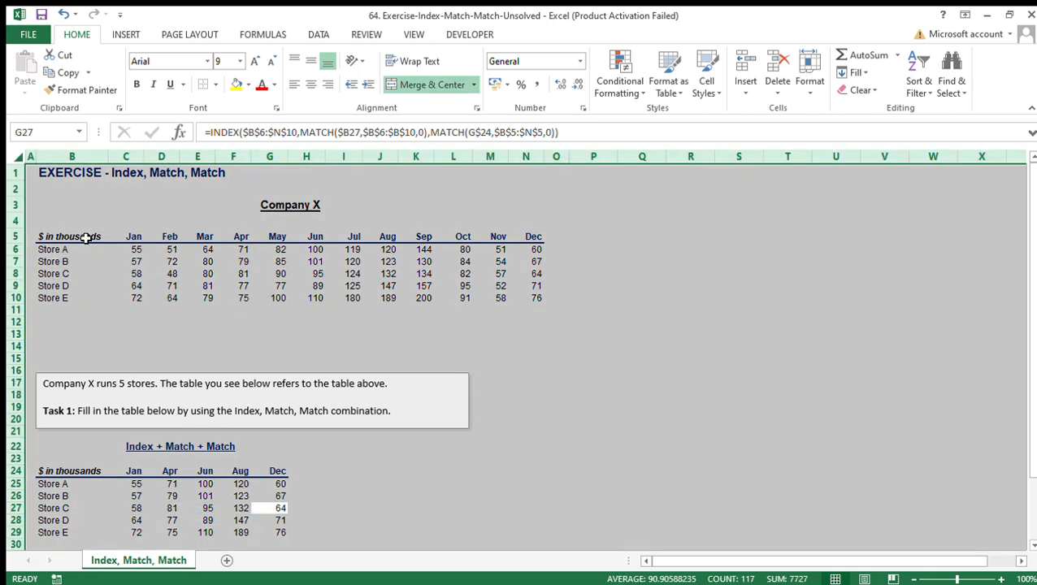
key(Left)
key(Right)
key(shift+space)
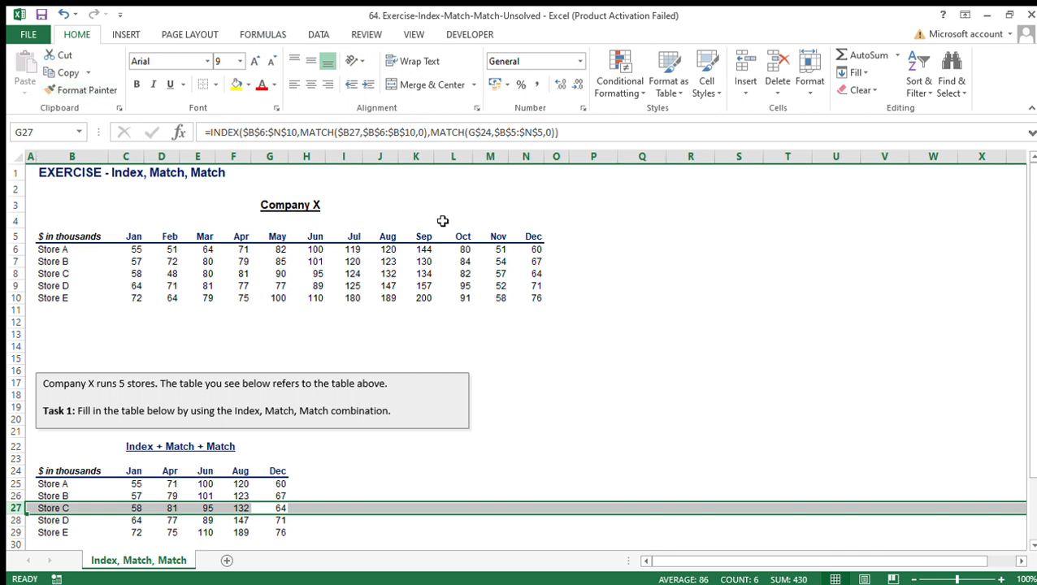
click(536, 251)
key(Down)
key(Down)
key(shift+space)
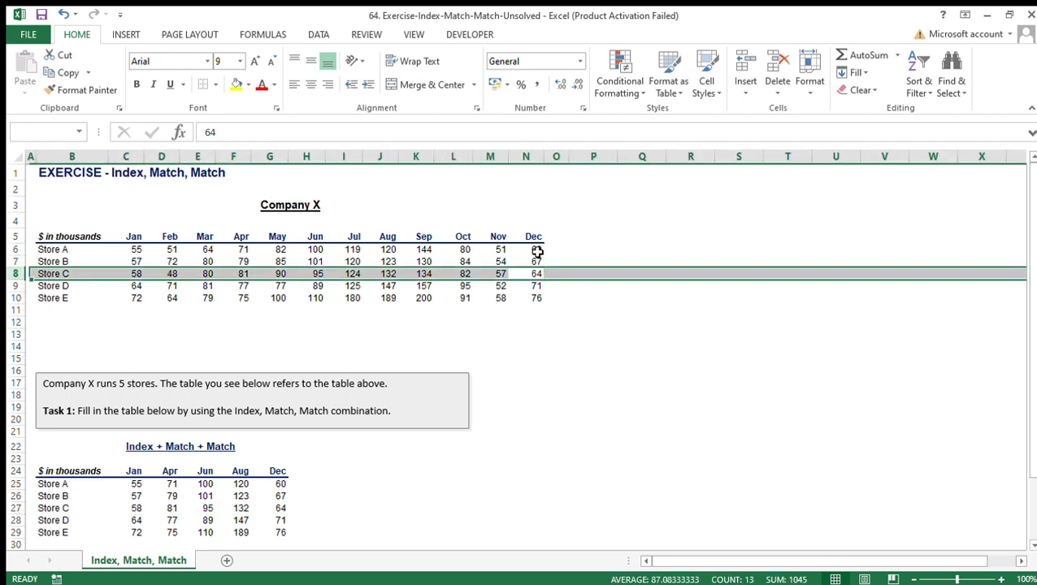
- Compare the Store D rows of the Company X table and the lower table, ending on empty cell N20
key(Down)
key(shift+space)
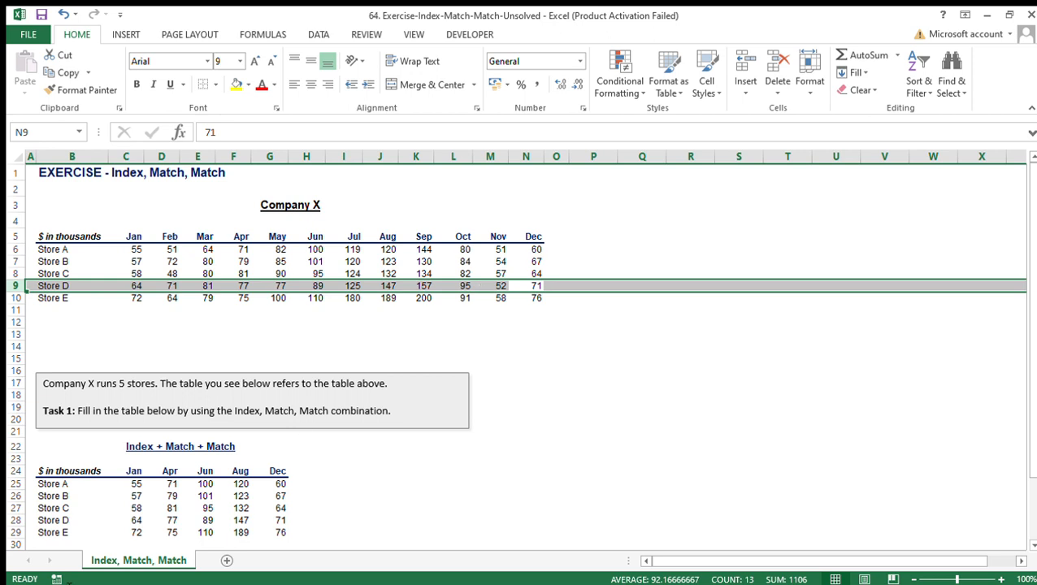
click(277, 521)
key(shift+space)
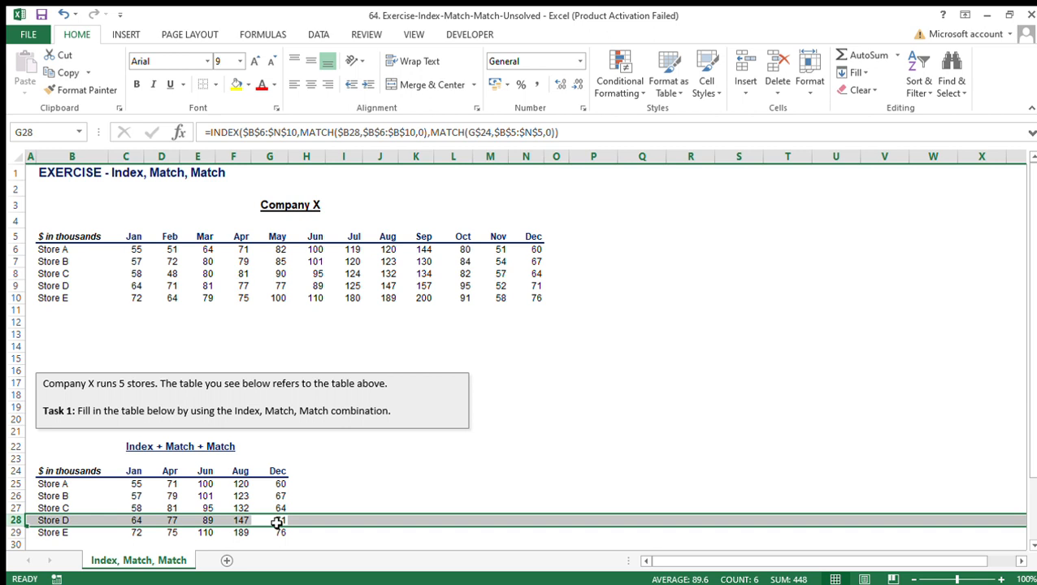
scroll(277, 523, down, 4)
scroll(278, 528, up, 4)
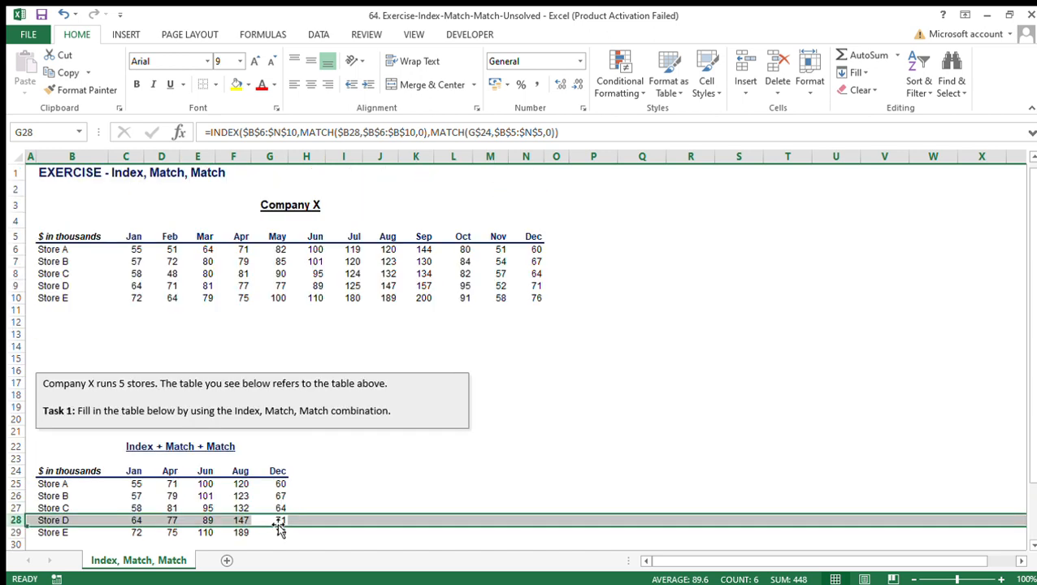
click(433, 452)
click(514, 420)
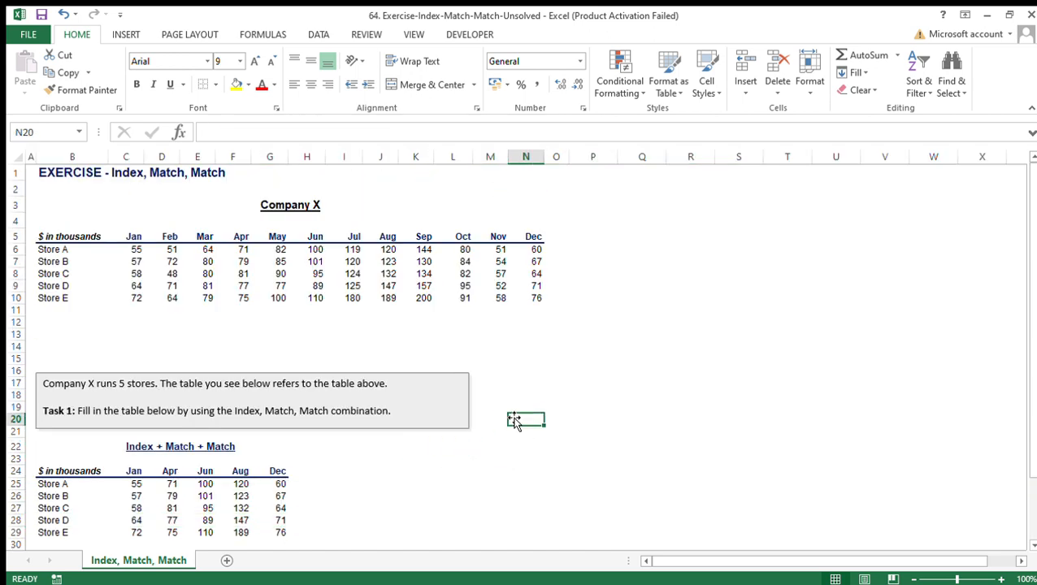